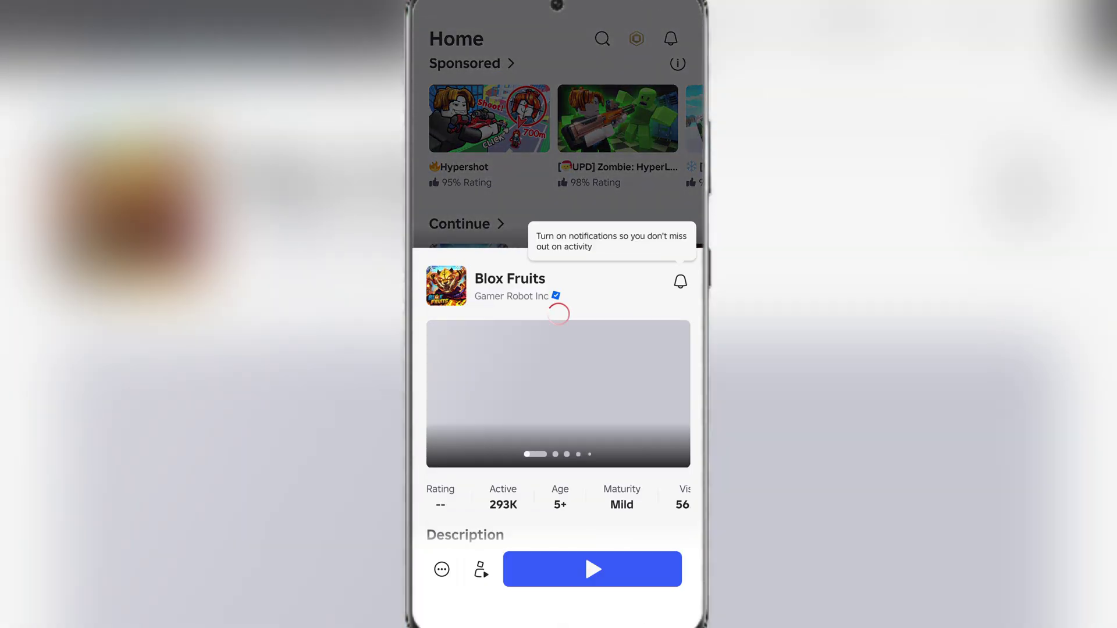
- Start downloading the 222 MB Delta X VNG 32Bit & 64Bit package from MediaFire
{"action": "left_click", "coordinate": [592, 569]}
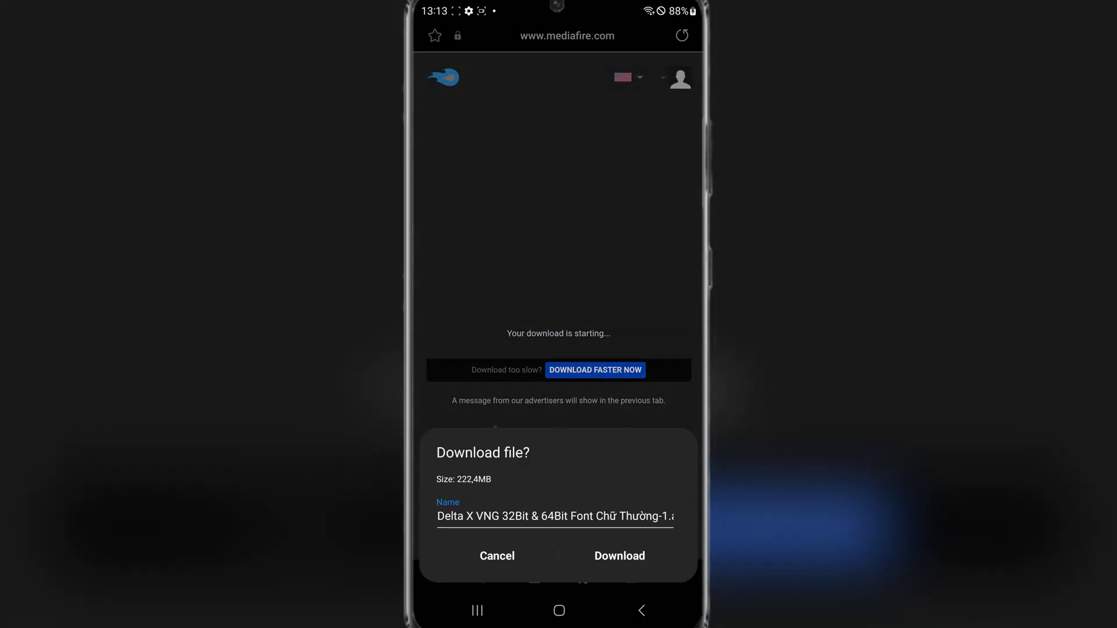
{"action": "left_click", "coordinate": [619, 557]}
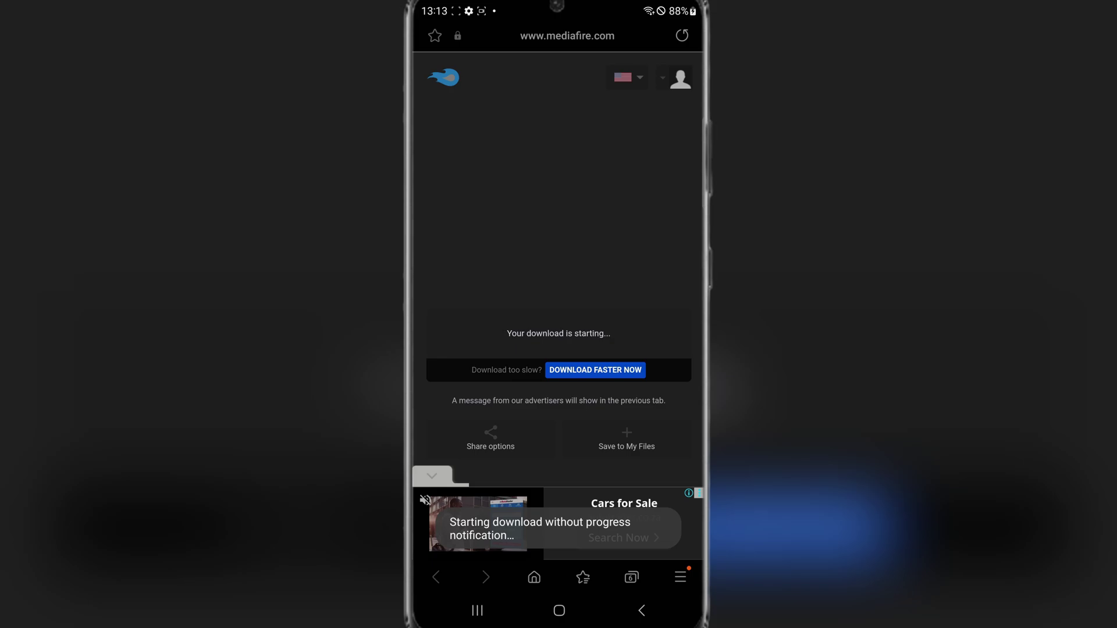
{"action": "left_click", "coordinate": [680, 577]}
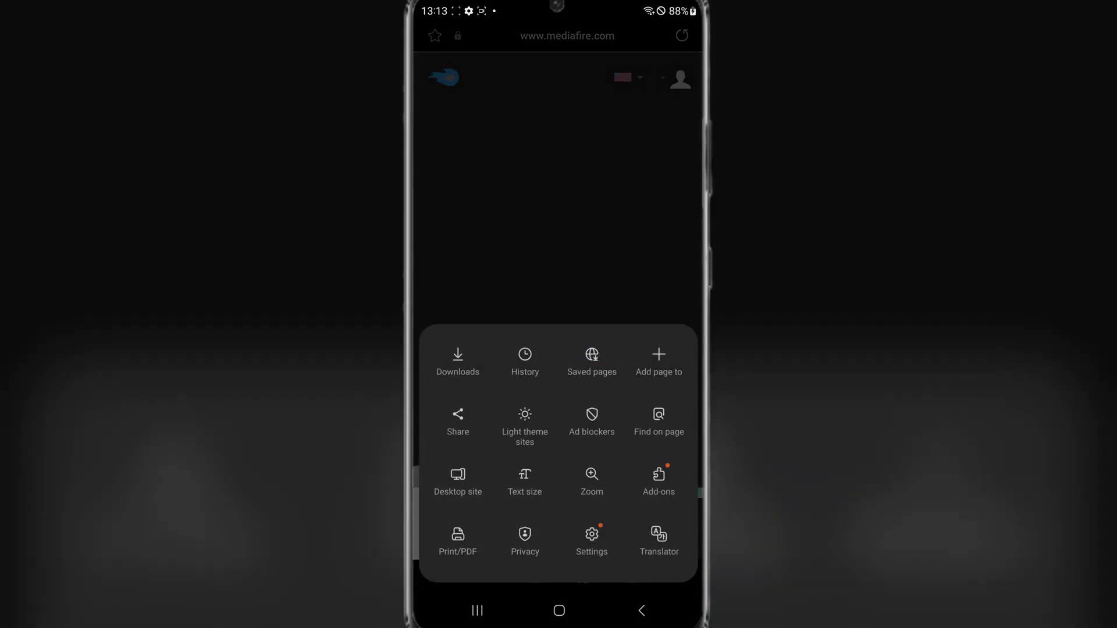
- Install the downloaded Delta X VNG package from Downloads as an app update
{"action": "left_click", "coordinate": [457, 360]}
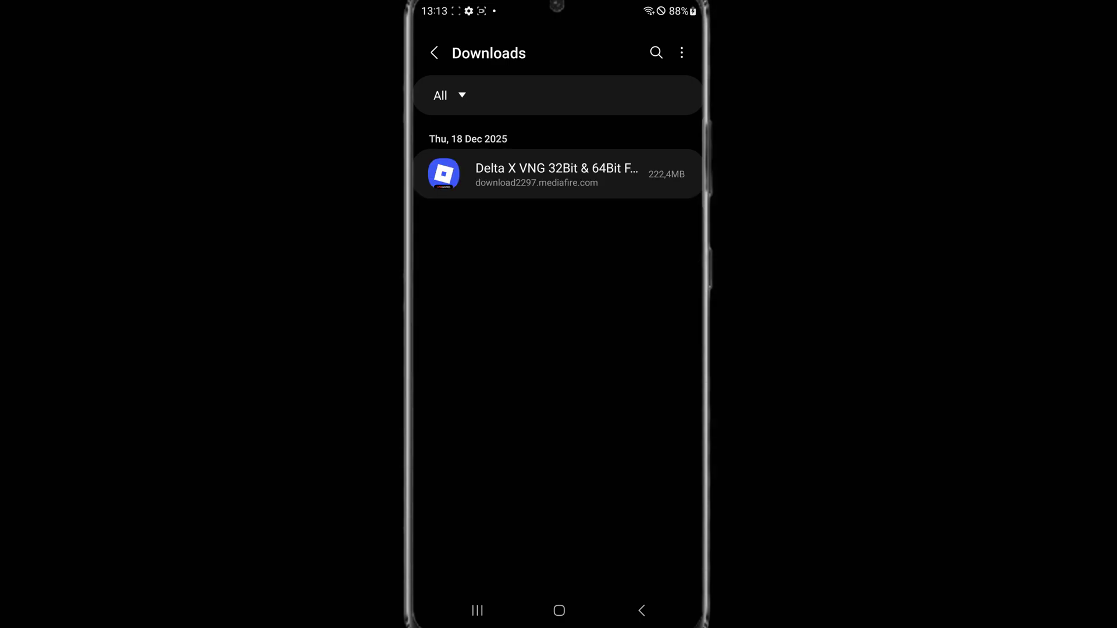
{"action": "left_click", "coordinate": [557, 173]}
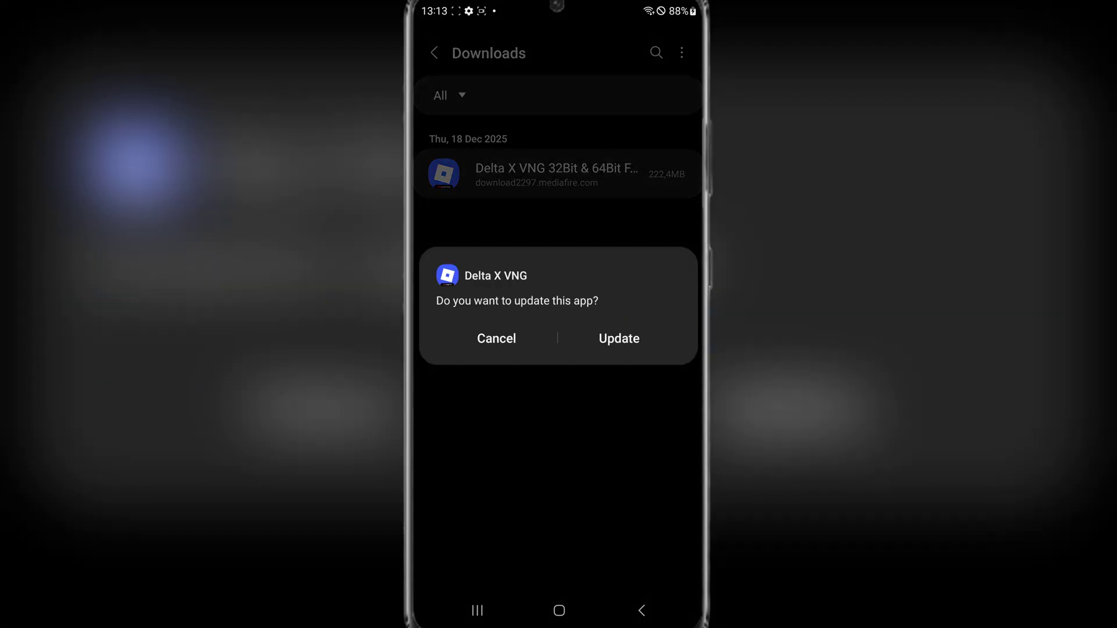
{"action": "left_click", "coordinate": [619, 338]}
- Go to the home screen and bring up the installed apps drawer showing Delta X VNG
{"action": "left_click", "coordinate": [559, 610]}
{"action": "left_click_drag", "start_coordinate": [558, 480], "coordinate": [558, 219]}
{"action": "left_click_drag", "start_coordinate": [663, 349], "coordinate": [454, 349]}
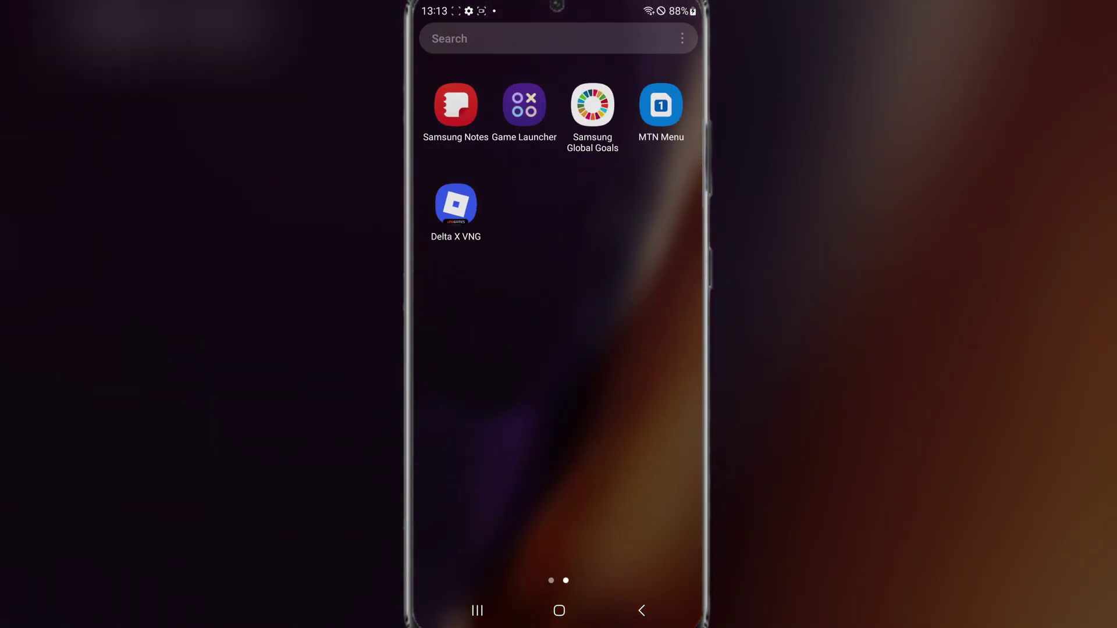
- Launch Delta X VNG from the app drawer and wait for its Welcome To My Channel pop-up
{"action": "left_click", "coordinate": [455, 204]}
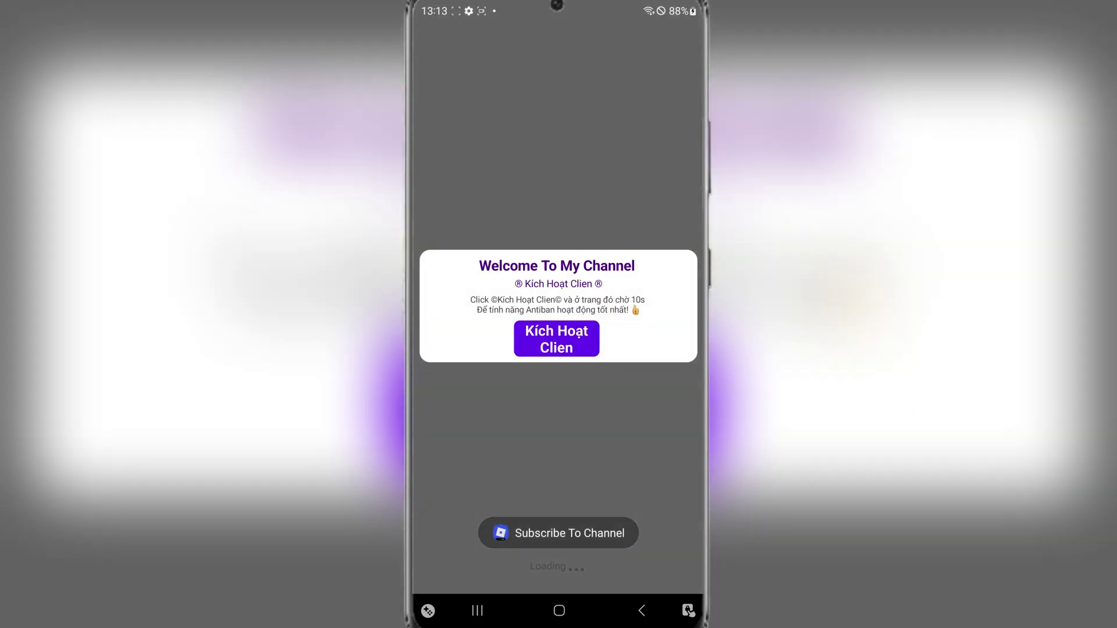